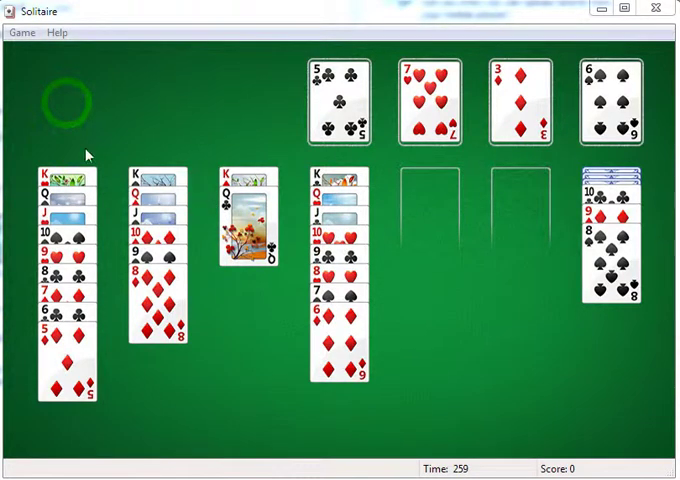
Step: Abandon the current game with Game > New Game and 'Quit and start a new game'
{"action": "left_click", "coordinate": [23, 33]}
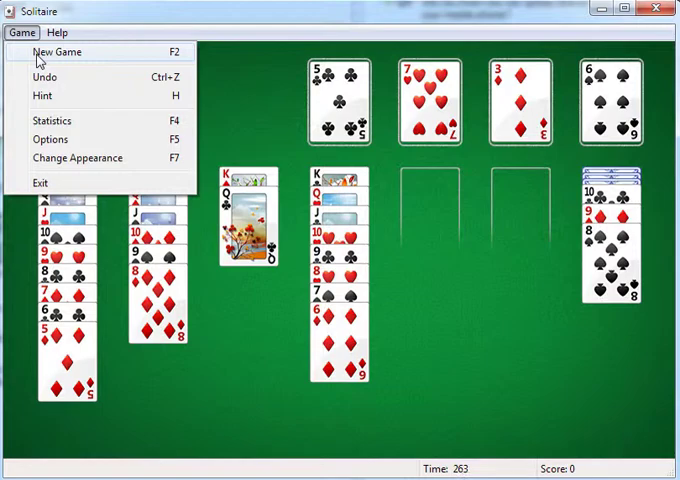
{"action": "left_click", "coordinate": [57, 52]}
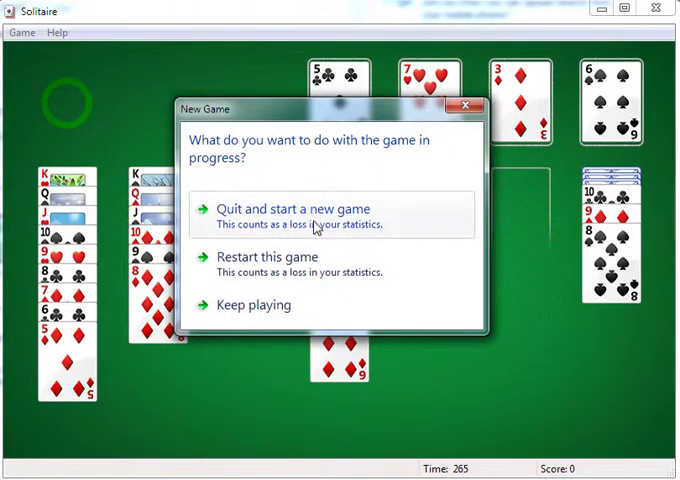
{"action": "left_click", "coordinate": [293, 209]}
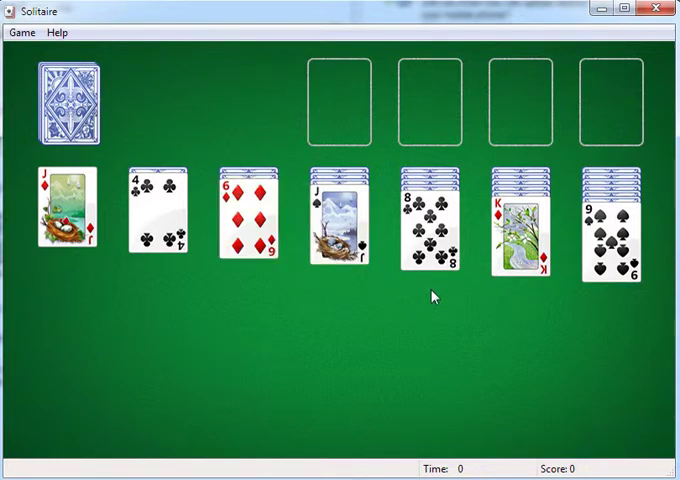
Step: Build Queen and red Jack on the column-six King, then move that run to column one
{"action": "left_click", "coordinate": [60, 100]}
{"action": "left_click_drag", "start_coordinate": [150, 105], "coordinate": [520, 240]}
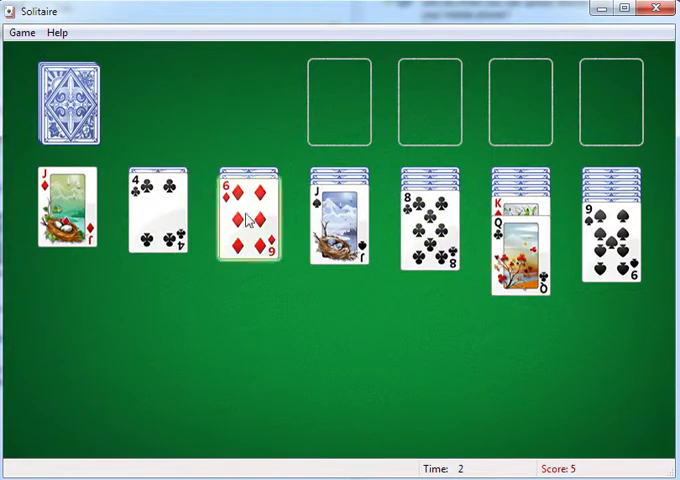
{"action": "left_click_drag", "start_coordinate": [340, 215], "coordinate": [500, 258]}
{"action": "left_click_drag", "start_coordinate": [67, 208], "coordinate": [520, 262]}
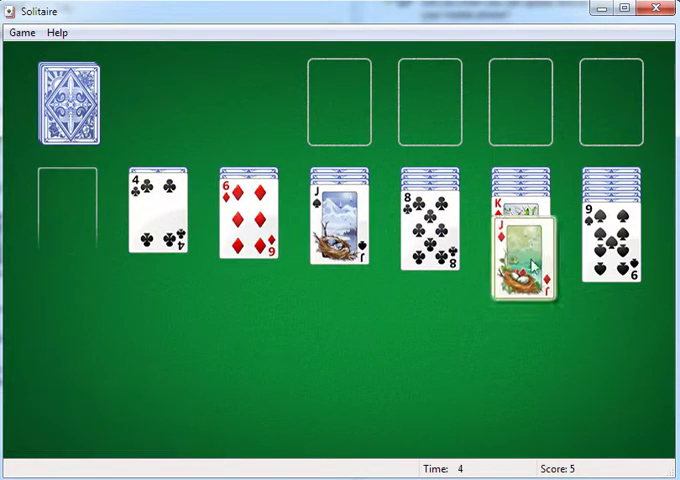
{"action": "left_click_drag", "start_coordinate": [520, 200], "coordinate": [70, 205]}
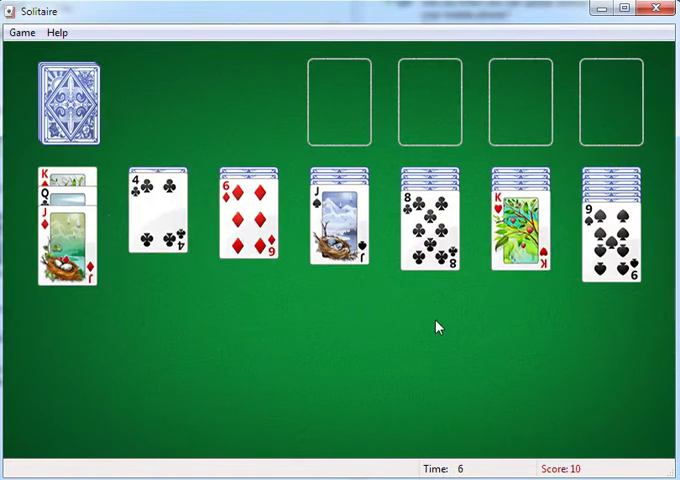
Step: Draw three stock cards and place the 5 of clubs on the 6 of diamonds
{"action": "left_click", "coordinate": [70, 103]}
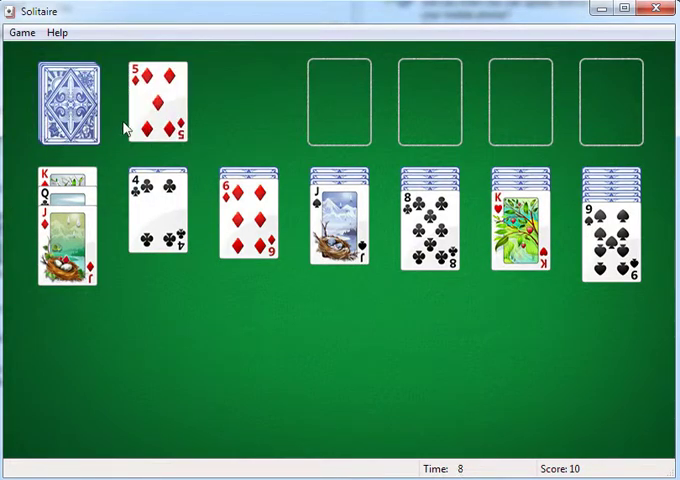
{"action": "left_click", "coordinate": [70, 103]}
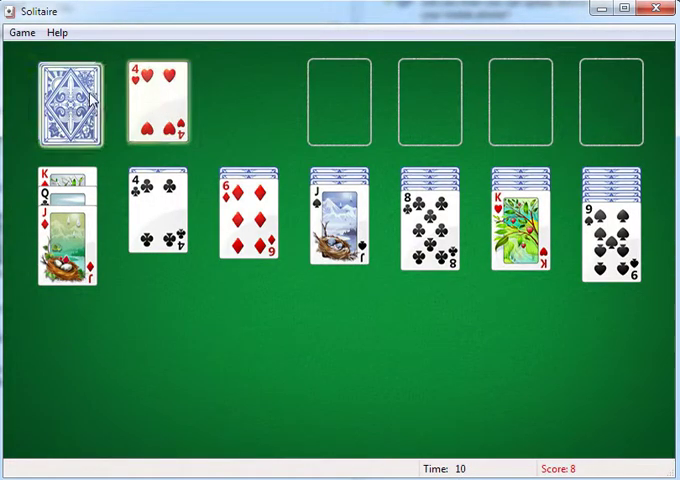
{"action": "left_click", "coordinate": [95, 100]}
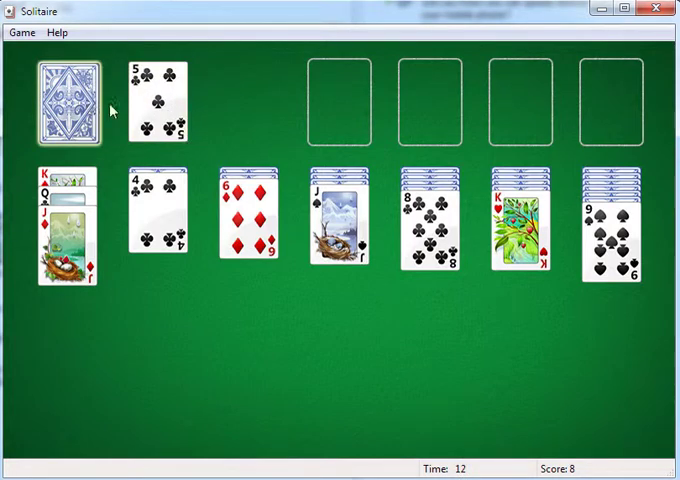
{"action": "left_click_drag", "start_coordinate": [157, 103], "coordinate": [248, 220]}
Step: Draw four more cards and place the 3 of hearts on the 4 of clubs
{"action": "left_click", "coordinate": [70, 103]}
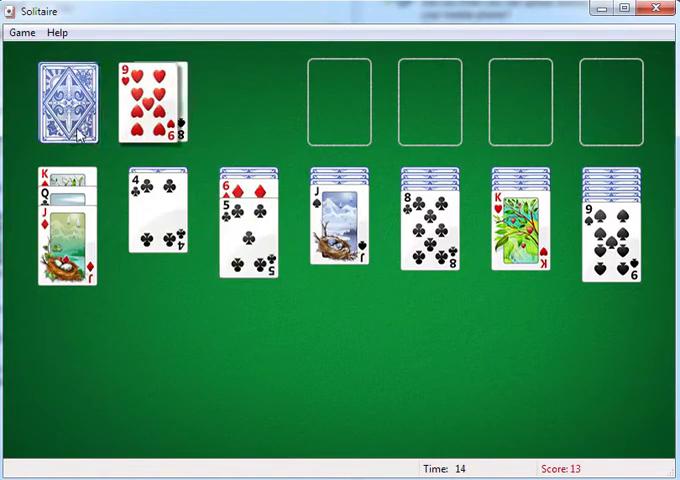
{"action": "left_click", "coordinate": [70, 100]}
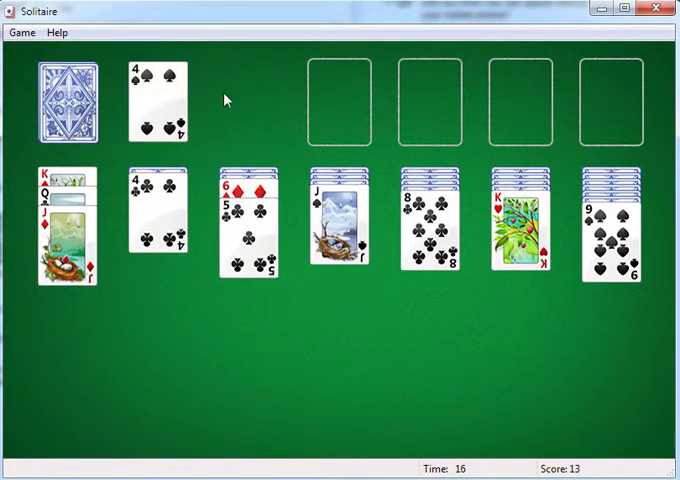
{"action": "left_click", "coordinate": [70, 100]}
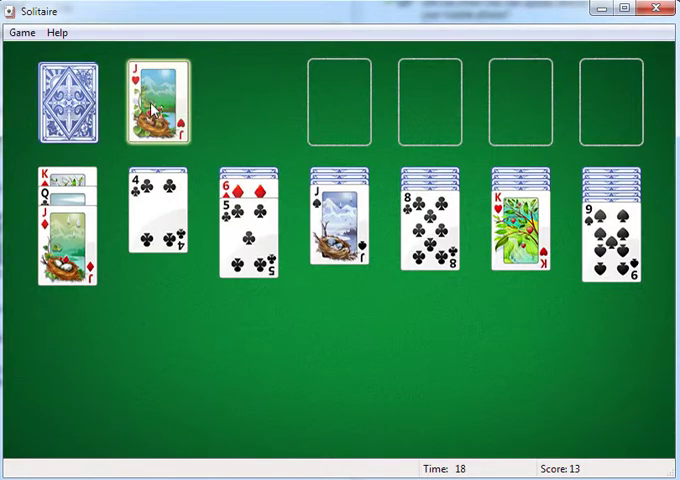
{"action": "left_click", "coordinate": [70, 103]}
{"action": "left_click_drag", "start_coordinate": [157, 103], "coordinate": [157, 215]}
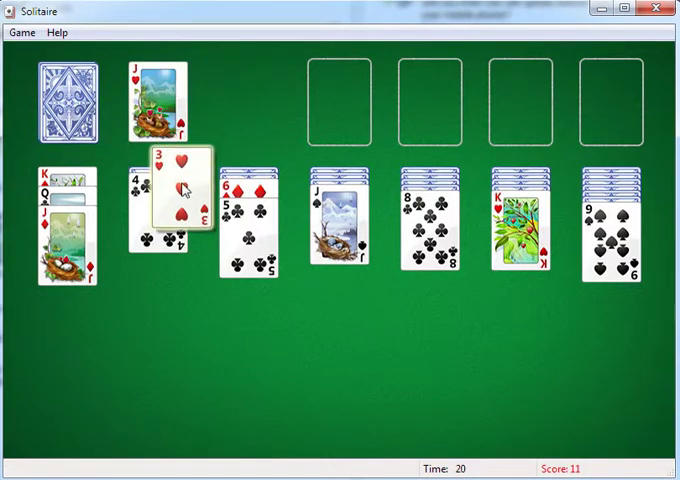
Step: Draw seven more cards and place the Queen of spades on the red King
{"action": "left_click", "coordinate": [70, 103]}
{"action": "left_click", "coordinate": [70, 103]}
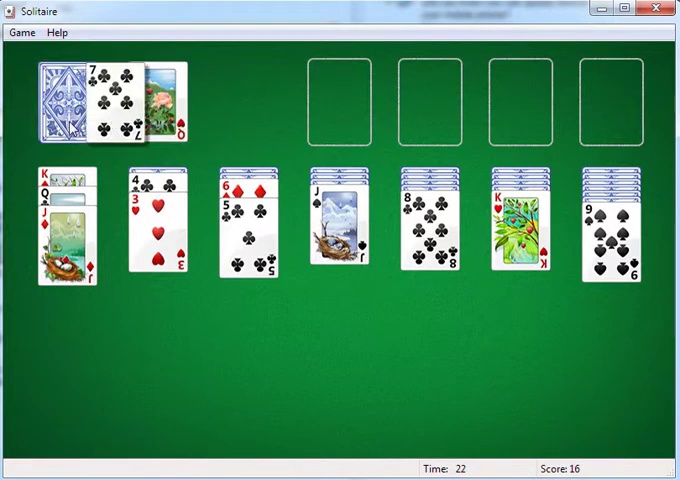
{"action": "left_click", "coordinate": [70, 103]}
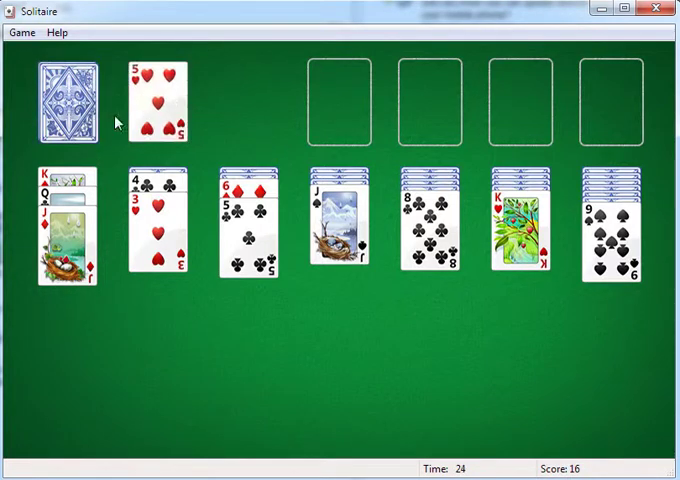
{"action": "left_click", "coordinate": [70, 103]}
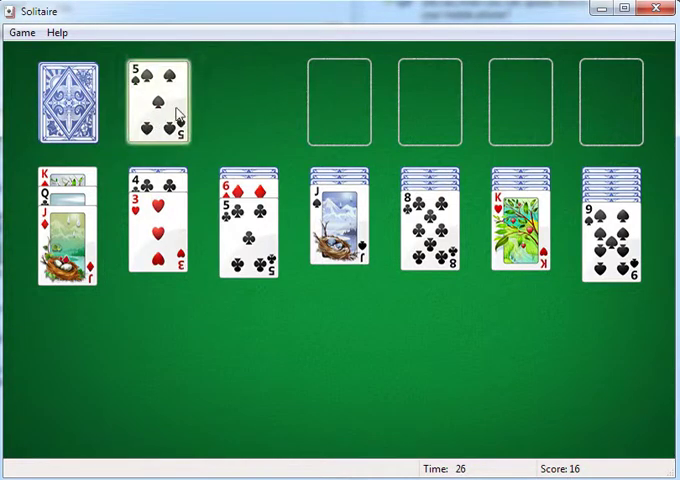
{"action": "left_click", "coordinate": [70, 103]}
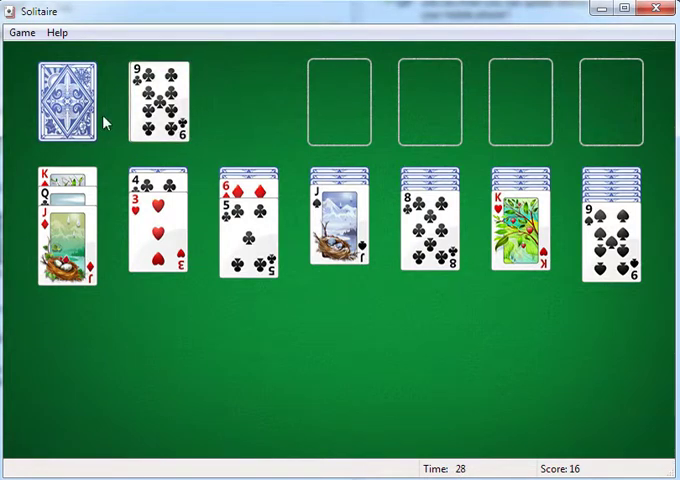
{"action": "left_click", "coordinate": [70, 103]}
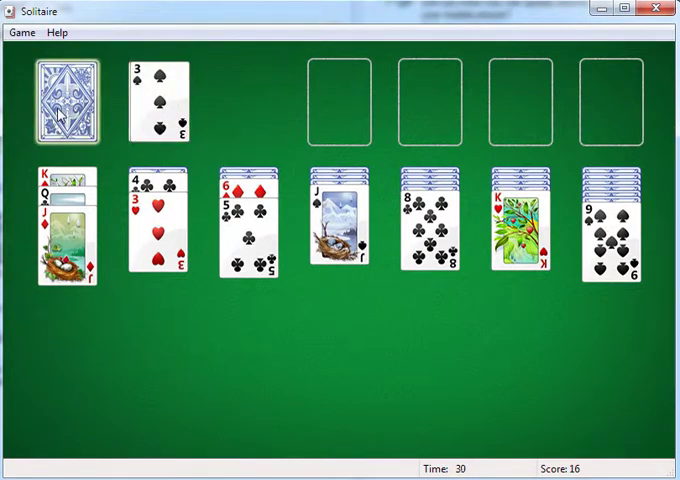
{"action": "left_click", "coordinate": [70, 103]}
{"action": "left_click_drag", "start_coordinate": [159, 103], "coordinate": [521, 235]}
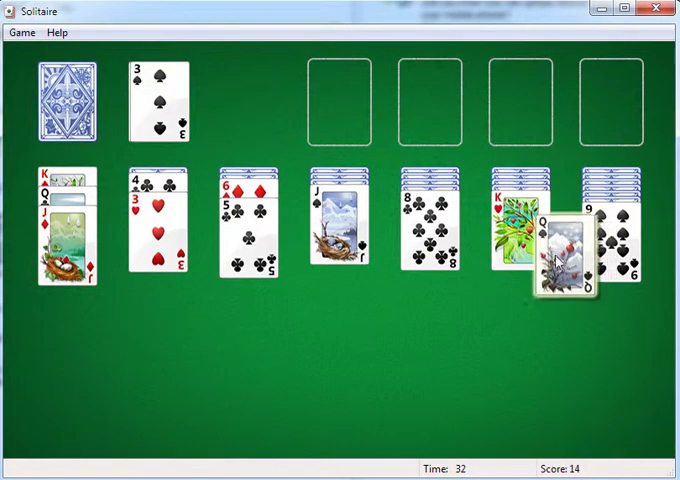
Step: Place the 4 of diamonds on the 5 of clubs and the 2 of spades on the 3 of hearts
{"action": "left_click", "coordinate": [70, 103]}
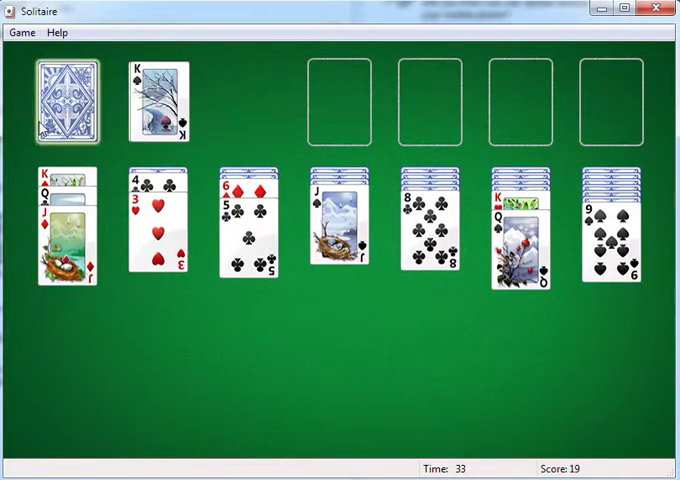
{"action": "left_click", "coordinate": [70, 103]}
{"action": "mouse_move", "coordinate": [175, 120]}
{"action": "left_mouse_down"}
{"action": "mouse_move", "coordinate": [268, 205]}
{"action": "mouse_move", "coordinate": [250, 235]}
{"action": "left_mouse_up"}
{"action": "left_click", "coordinate": [70, 103]}
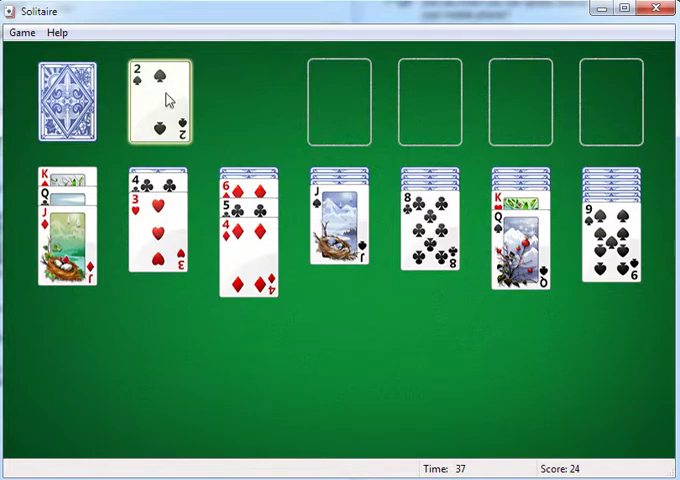
{"action": "left_click_drag", "start_coordinate": [168, 98], "coordinate": [158, 240]}
{"action": "left_click", "coordinate": [70, 103]}
Step: Send the Ace of hearts, Ace of spades and 2 of spades to the foundations
{"action": "double_click", "coordinate": [175, 105]}
{"action": "left_click", "coordinate": [70, 103]}
{"action": "double_click", "coordinate": [160, 100]}
{"action": "double_click", "coordinate": [158, 230]}
{"action": "left_click", "coordinate": [70, 103]}
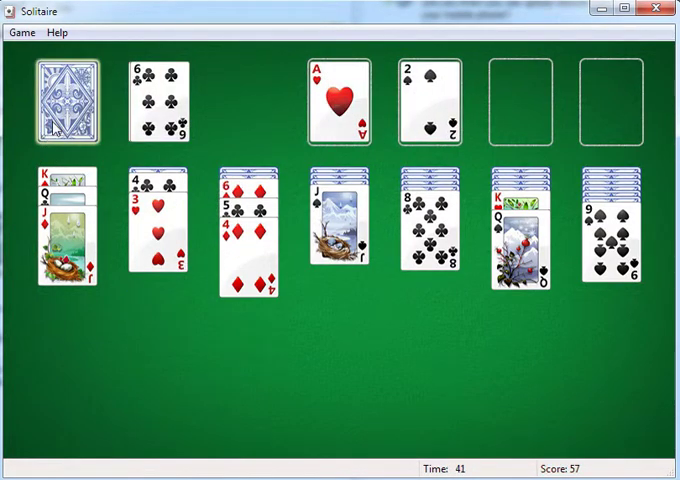
Step: Recycle the waste, deal to the Jack of hearts, and place it on the Queen of spades
{"action": "right_click", "coordinate": [253, 118]}
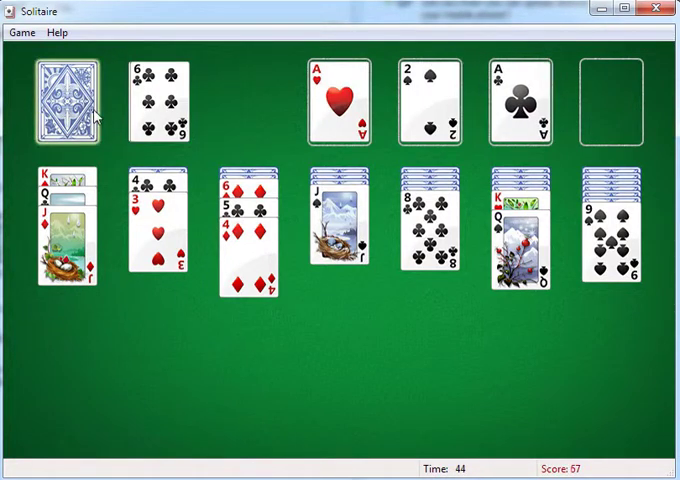
{"action": "left_click", "coordinate": [70, 103]}
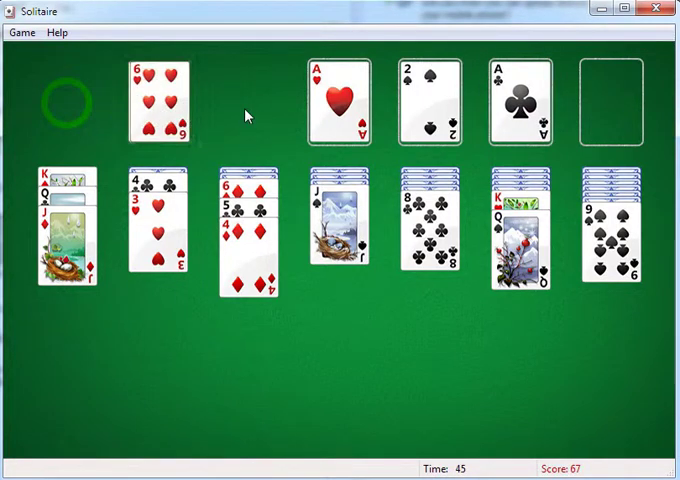
{"action": "left_click", "coordinate": [68, 103]}
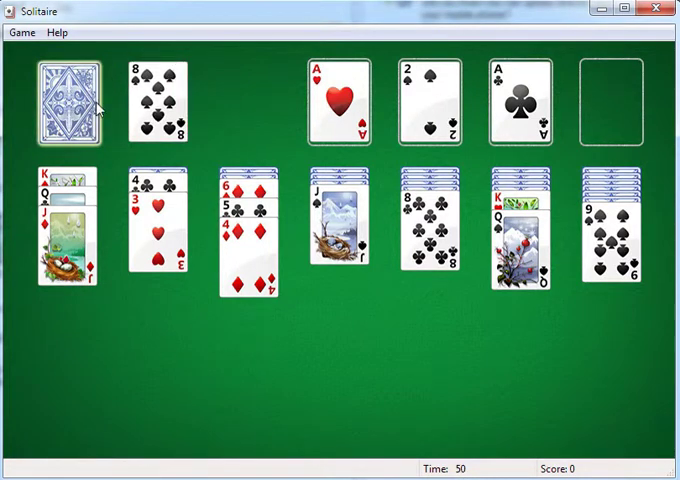
{"action": "left_click", "coordinate": [70, 103]}
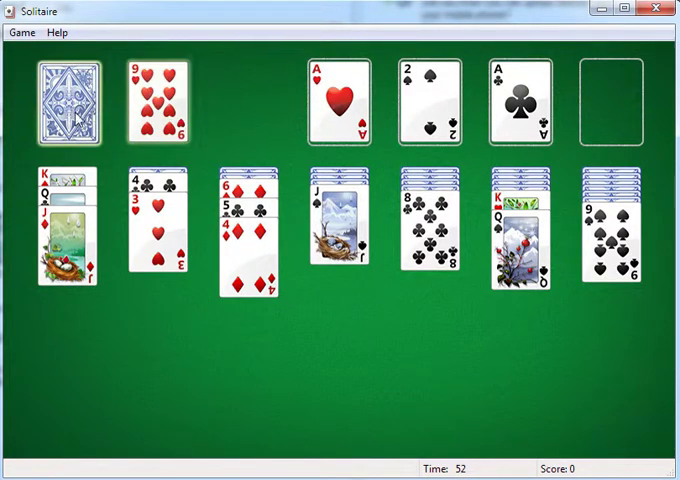
{"action": "left_click", "coordinate": [70, 103]}
{"action": "left_click", "coordinate": [70, 103]}
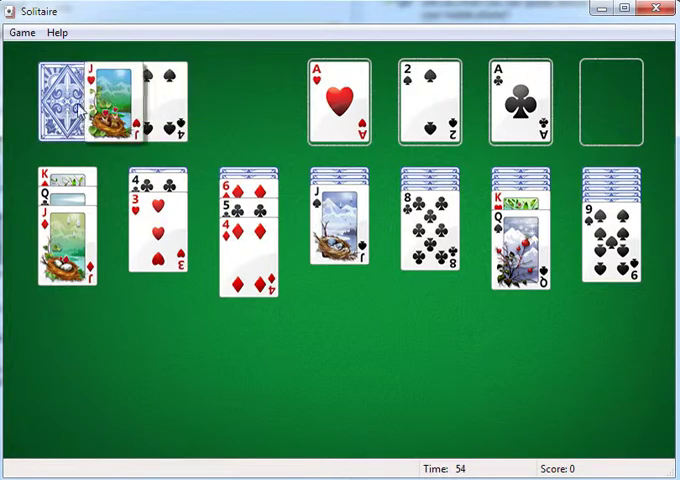
{"action": "left_click_drag", "start_coordinate": [157, 103], "coordinate": [525, 270]}
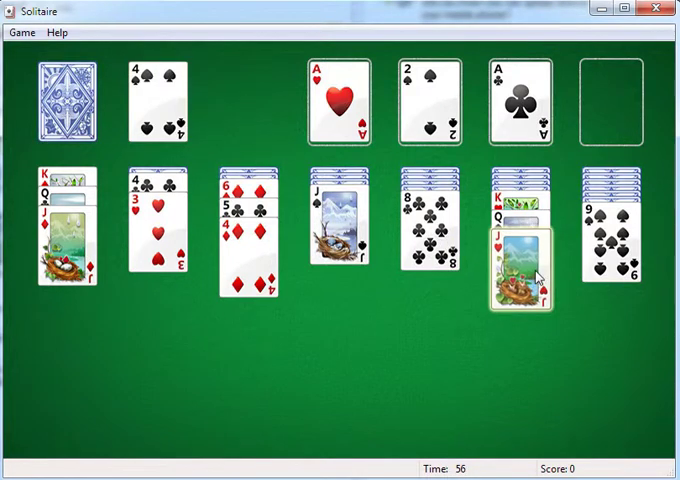
Step: Deal five more cards from the stock without further plays
{"action": "left_click", "coordinate": [70, 110]}
{"action": "left_click", "coordinate": [70, 110]}
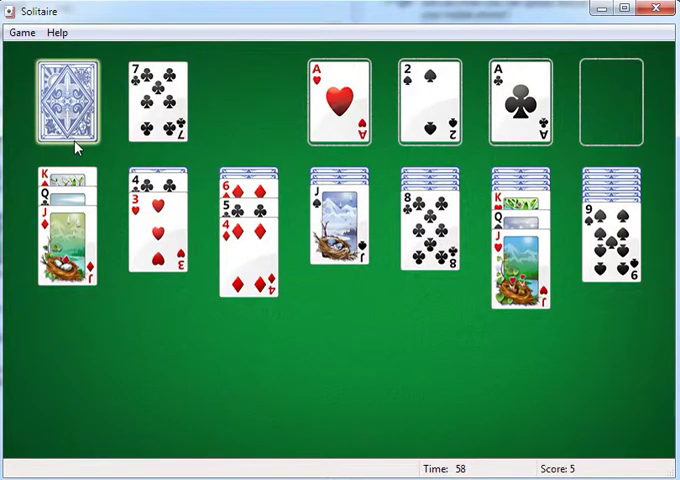
{"action": "left_click", "coordinate": [68, 103]}
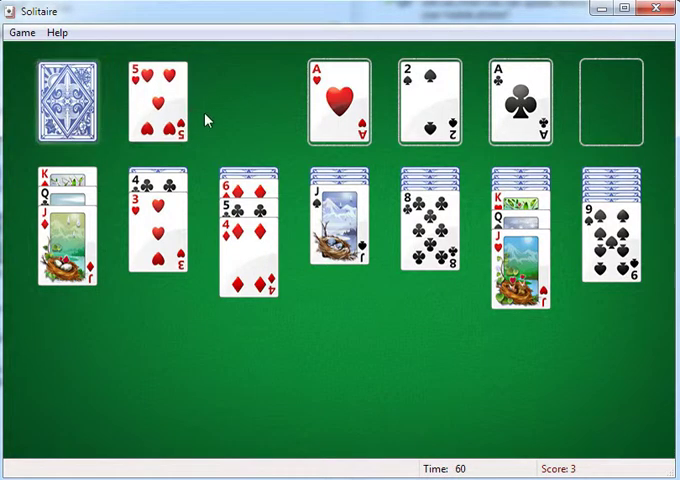
{"action": "left_click", "coordinate": [68, 103]}
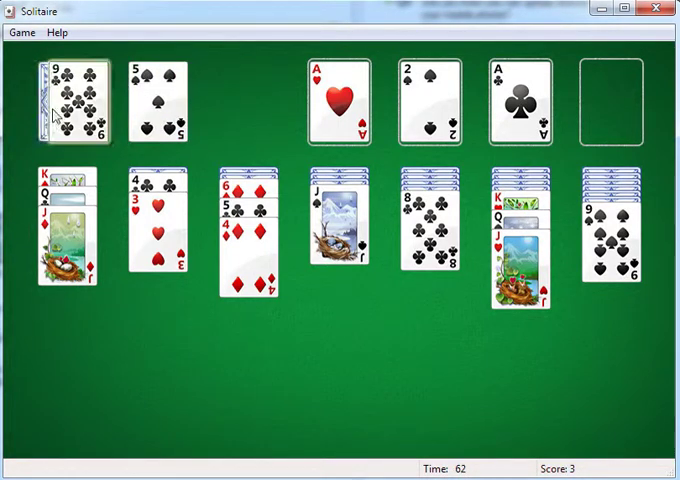
{"action": "left_click", "coordinate": [68, 105]}
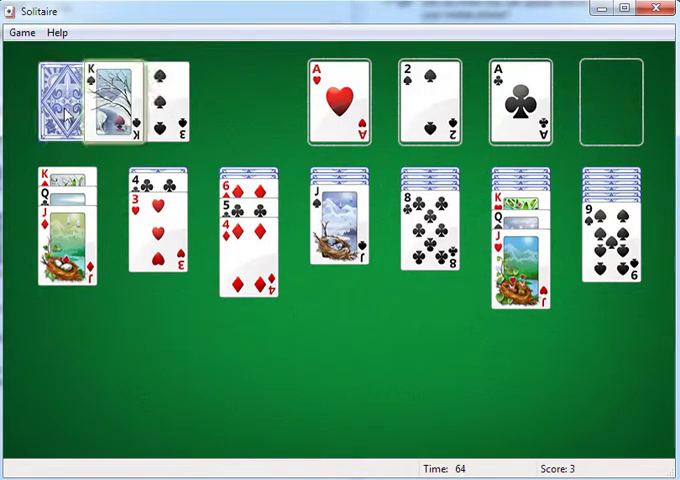
Step: Start a New Game from the Game menu, then choose Keep playing instead
{"action": "left_click", "coordinate": [22, 32]}
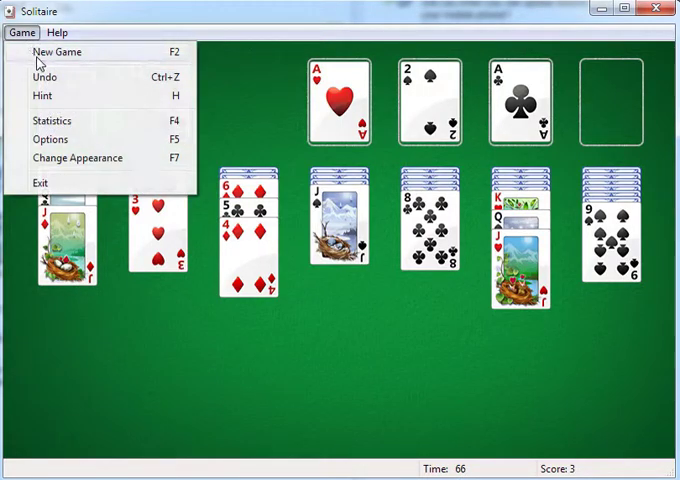
{"action": "left_click", "coordinate": [60, 51]}
{"action": "left_click", "coordinate": [255, 305]}
Step: Undo the last stock deal and send the 3 of spades to the spade foundation
{"action": "left_click", "coordinate": [22, 32]}
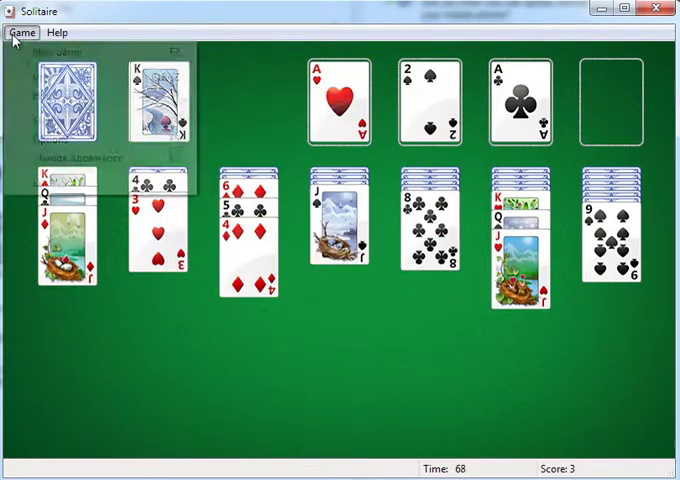
{"action": "left_click", "coordinate": [50, 70]}
{"action": "left_click_drag", "start_coordinate": [137, 112], "coordinate": [250, 260]}
{"action": "right_click", "coordinate": [194, 307]}
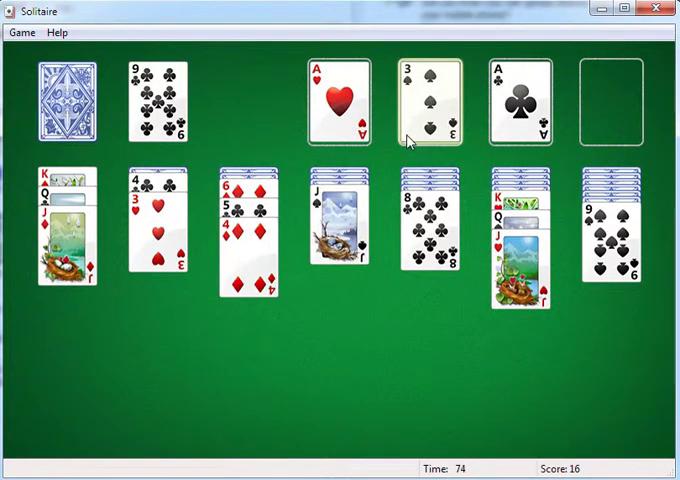
Step: Deal through the rest of the stock, recycle the waste, and start a new pass
{"action": "left_click", "coordinate": [68, 102]}
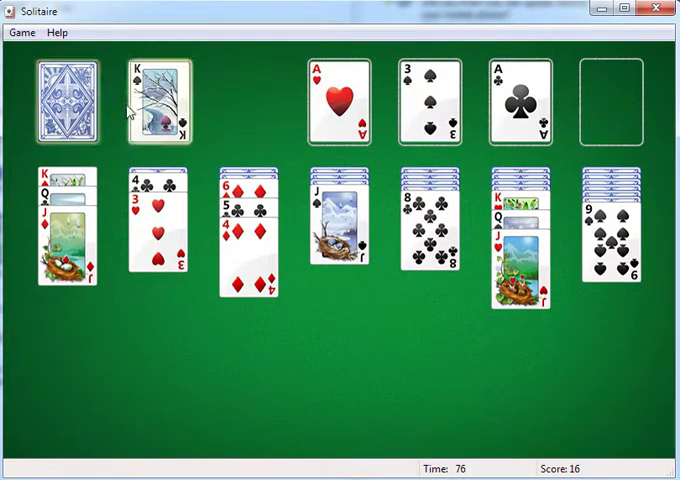
{"action": "left_click", "coordinate": [72, 114]}
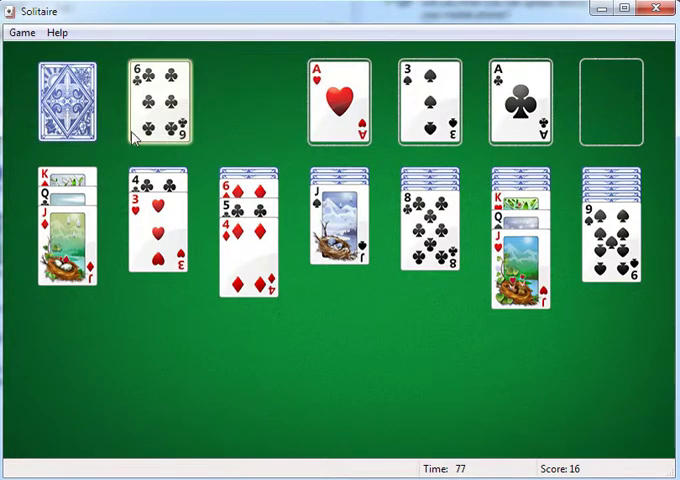
{"action": "left_click", "coordinate": [68, 102]}
{"action": "left_click", "coordinate": [68, 100]}
{"action": "left_click", "coordinate": [75, 122]}
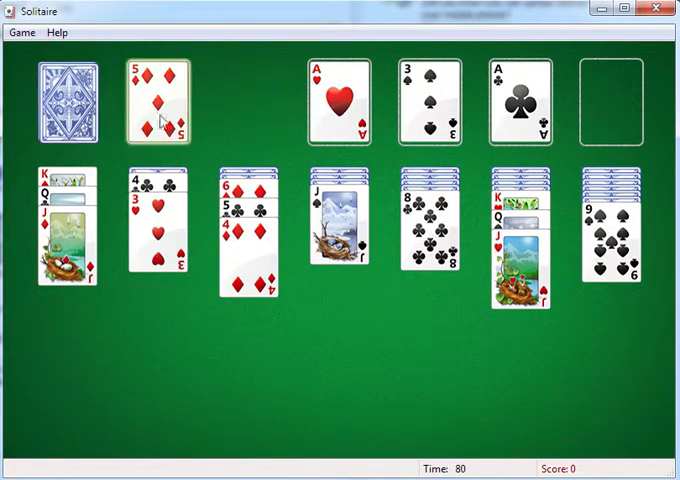
Step: Deal seven more cards from the stock, then reopen the Game menu
{"action": "left_click", "coordinate": [70, 105]}
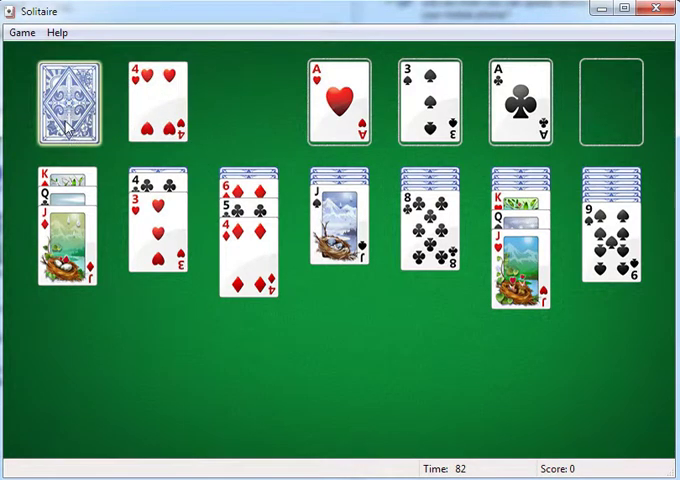
{"action": "left_click", "coordinate": [68, 105]}
{"action": "left_click", "coordinate": [70, 110]}
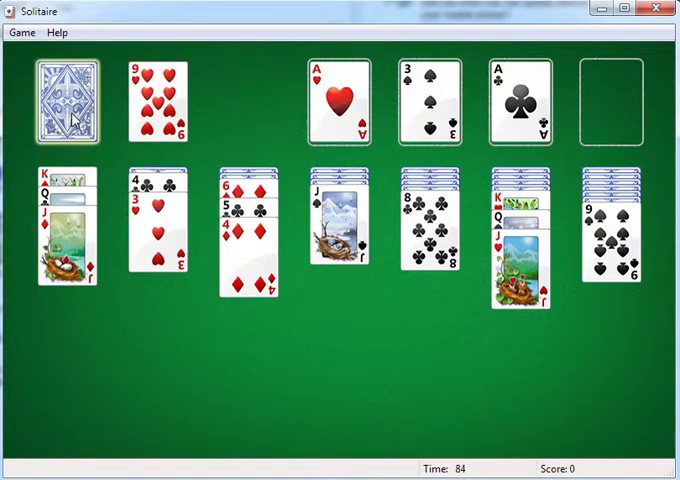
{"action": "left_click", "coordinate": [75, 118]}
{"action": "left_click", "coordinate": [78, 118]}
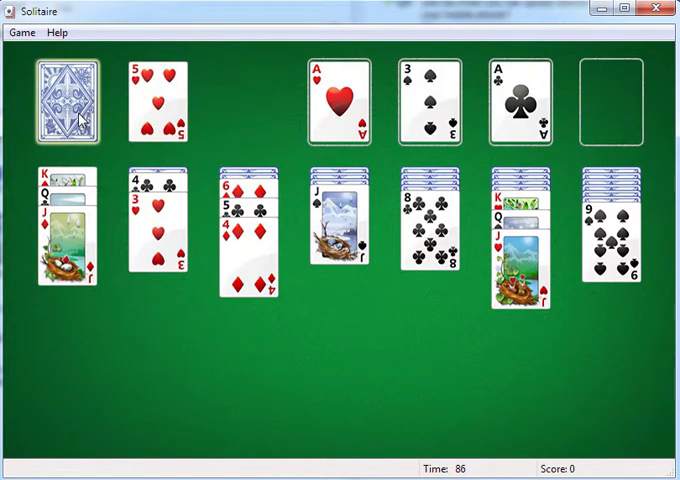
{"action": "left_click", "coordinate": [80, 115]}
{"action": "left_click", "coordinate": [80, 115]}
{"action": "left_click", "coordinate": [80, 115]}
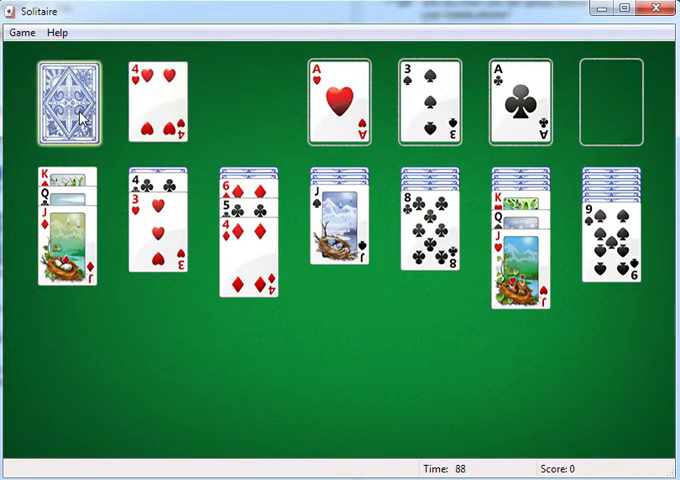
{"action": "left_click", "coordinate": [24, 33]}
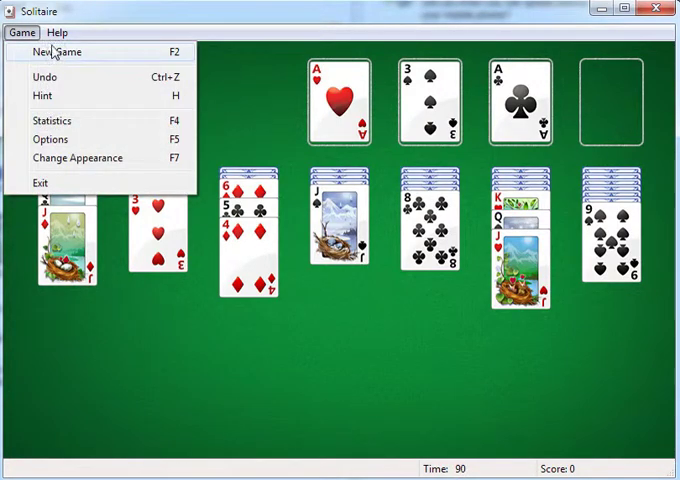
Step: Dismiss the Game menu without choosing New Game, keeping the score-0 deal
{"action": "left_click", "coordinate": [40, 33]}
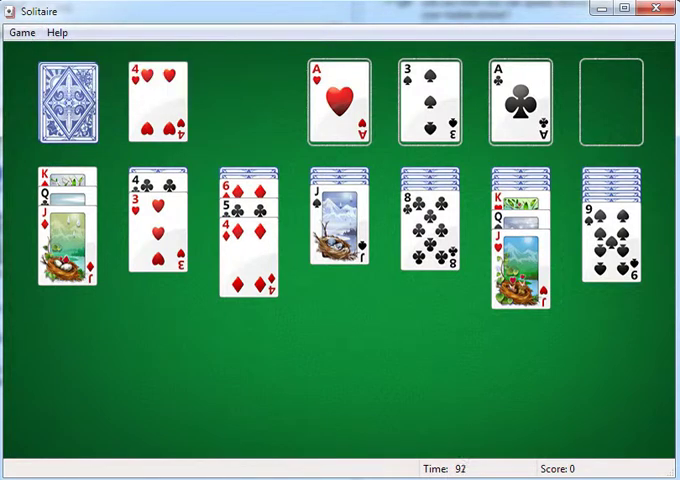